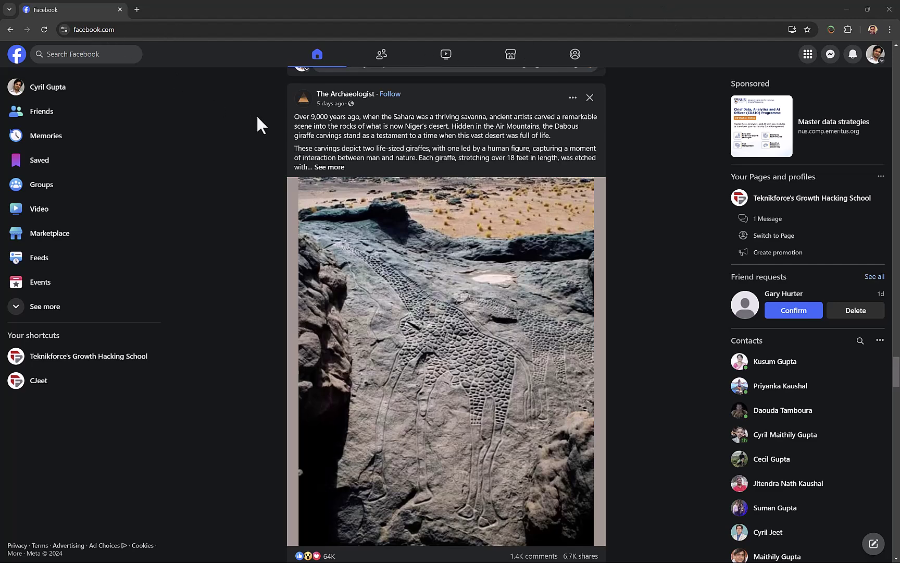
# Step: Scroll the Facebook feed to The Archaeologist's post about the Niger giraffe carvings
pyautogui.scroll(1, 506, 213)
pyautogui.scroll(-2, 510, 211)
pyautogui.scroll(1, 512, 210)
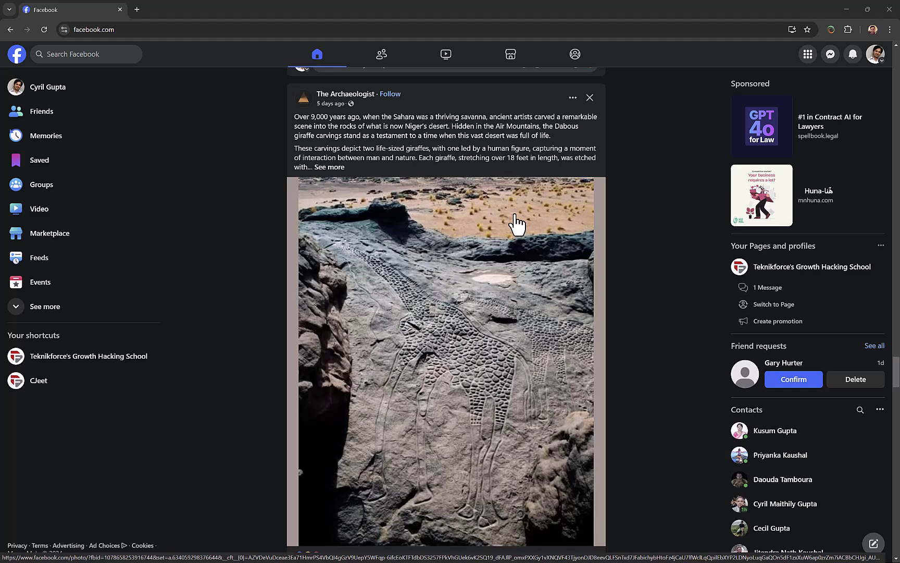
pyautogui.scroll(-5, 517, 225)
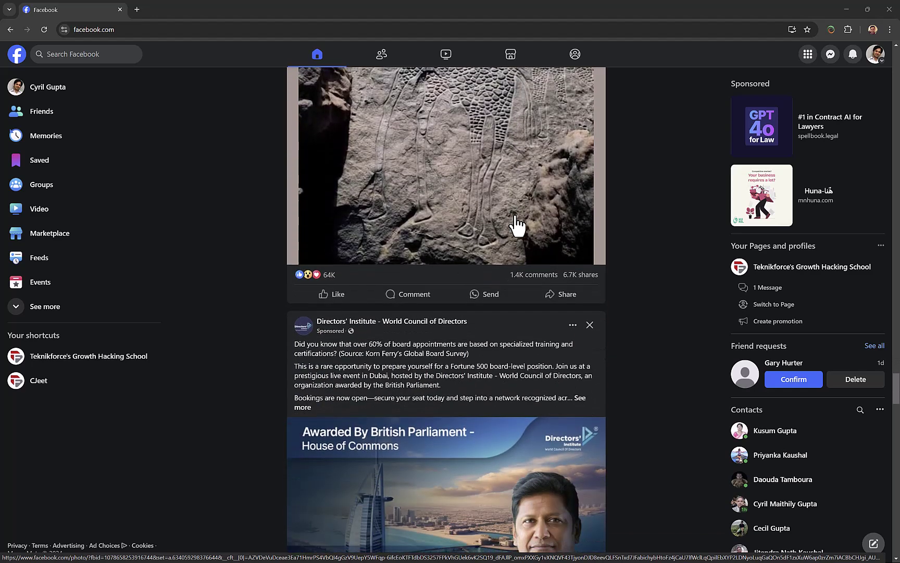
pyautogui.scroll(4, 518, 225)
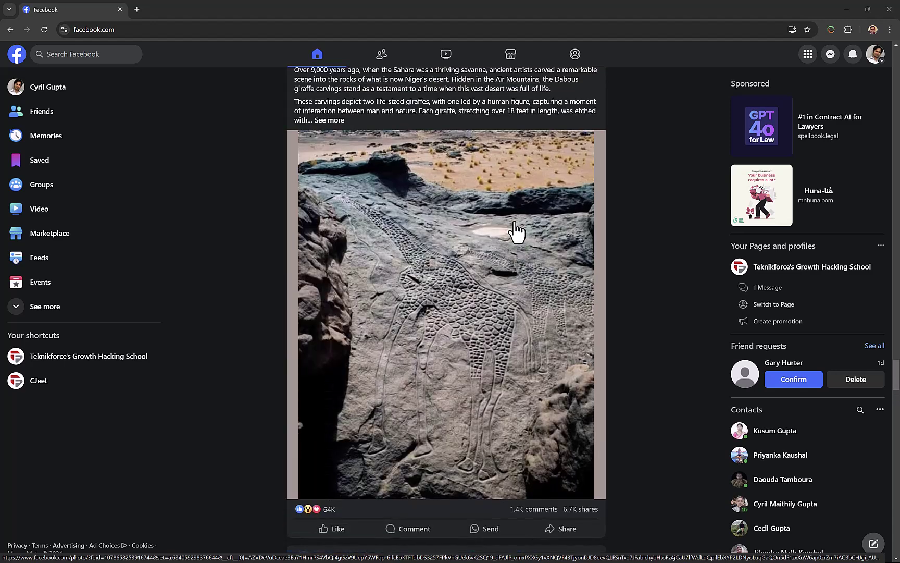
pyautogui.scroll(-1, 516, 227)
pyautogui.scroll(1, 516, 226)
pyautogui.scroll(-1, 516, 227)
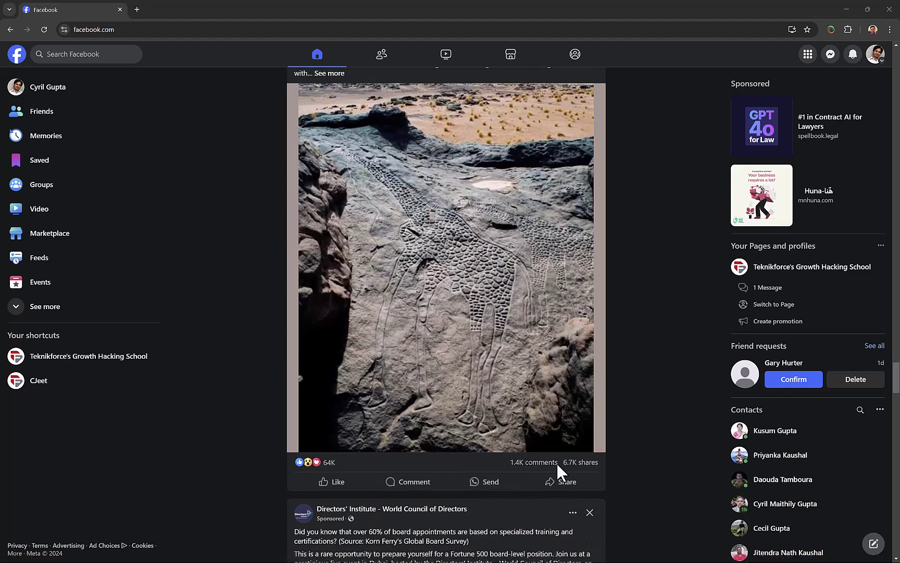
pyautogui.scroll(2, 539, 475)
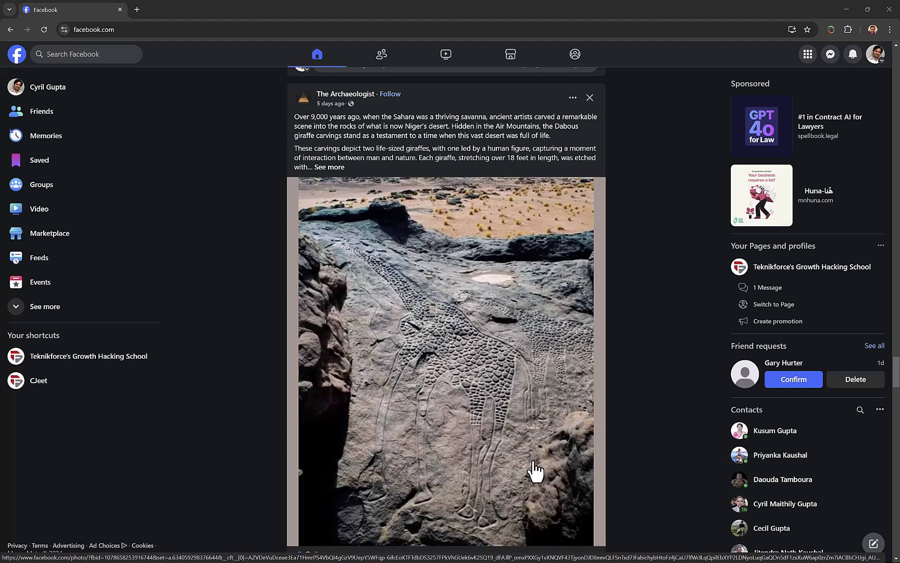
pyautogui.scroll(-4, 532, 485)
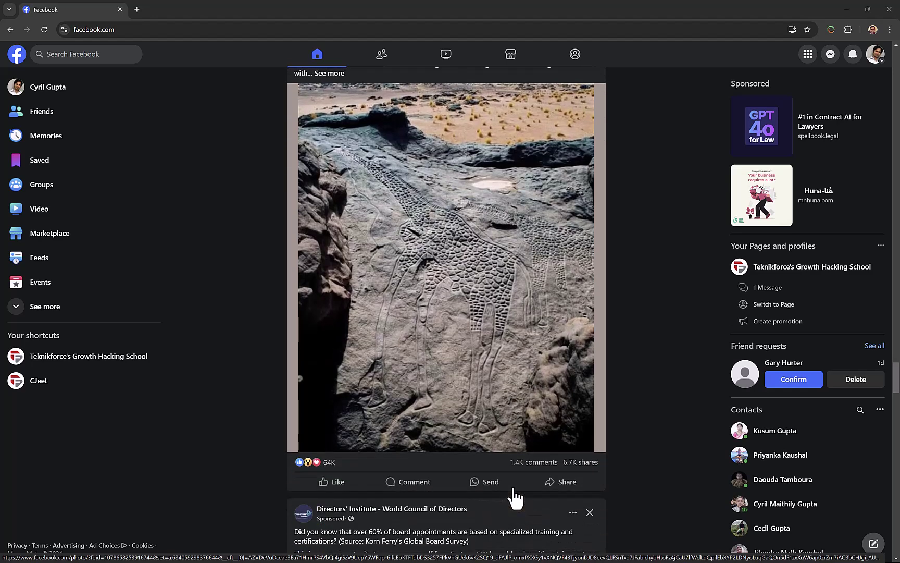
pyautogui.scroll(2, 535, 464)
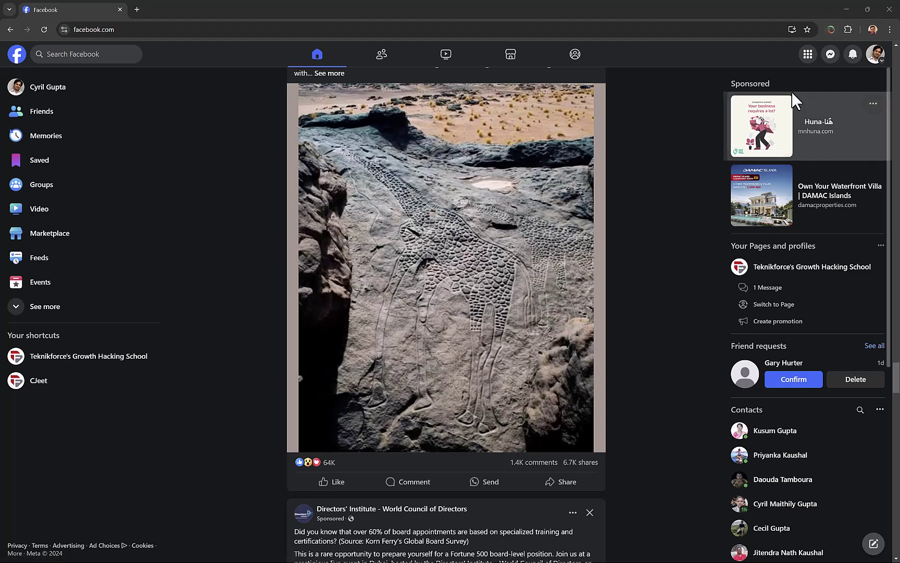
pyautogui.scroll(-1, 635, 266)
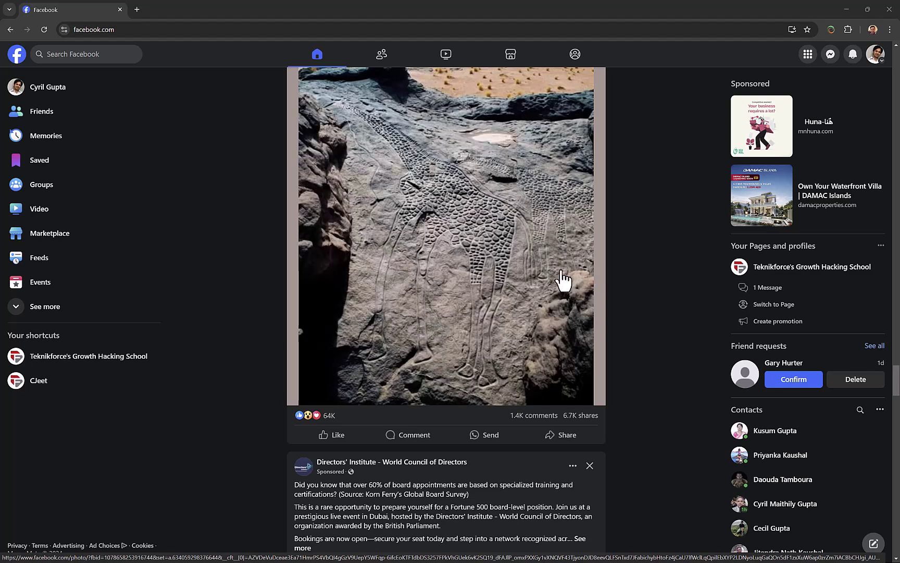
pyautogui.scroll(3, 404, 277)
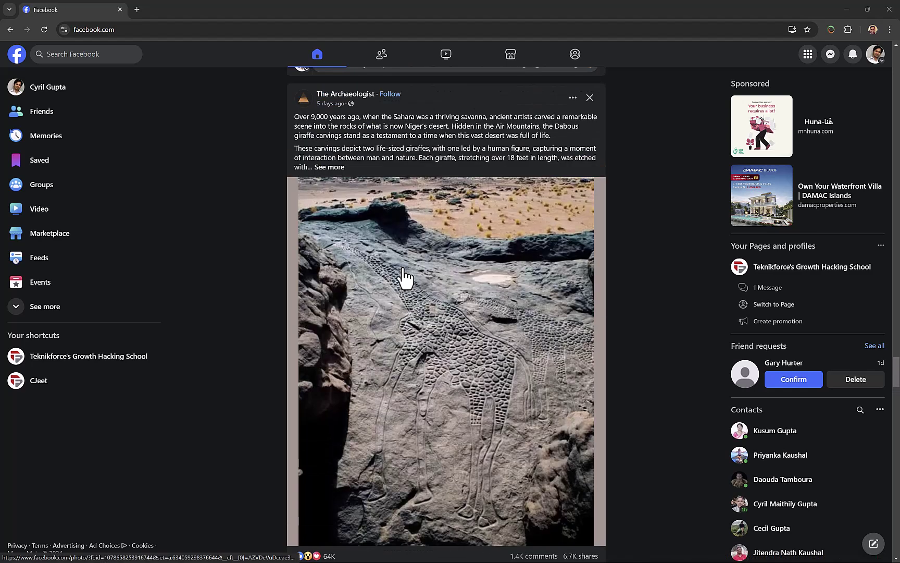
pyautogui.scroll(-2, 401, 261)
pyautogui.scroll(-2, 402, 364)
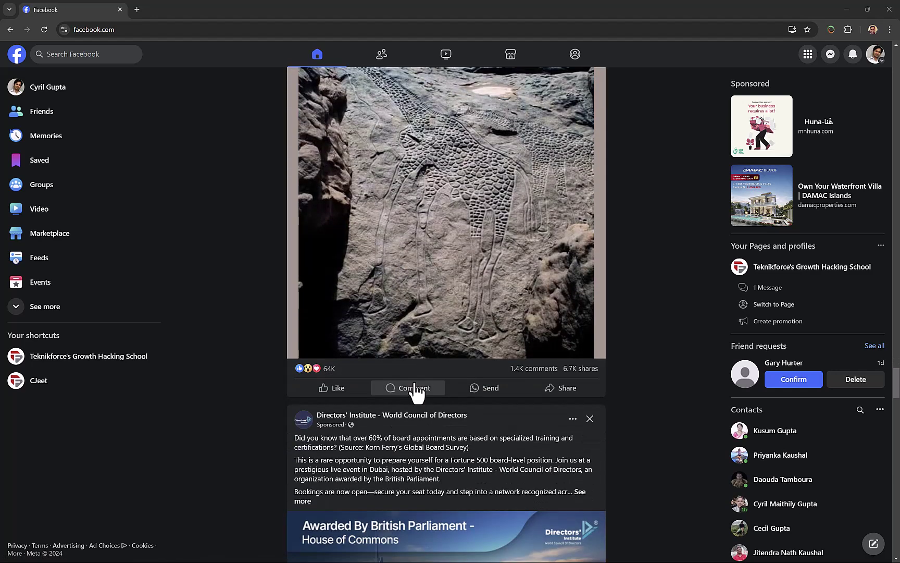
# Step: Open the giraffe post's comments and launch Engagi, pre-filled with the post's text
pyautogui.click(419, 389)
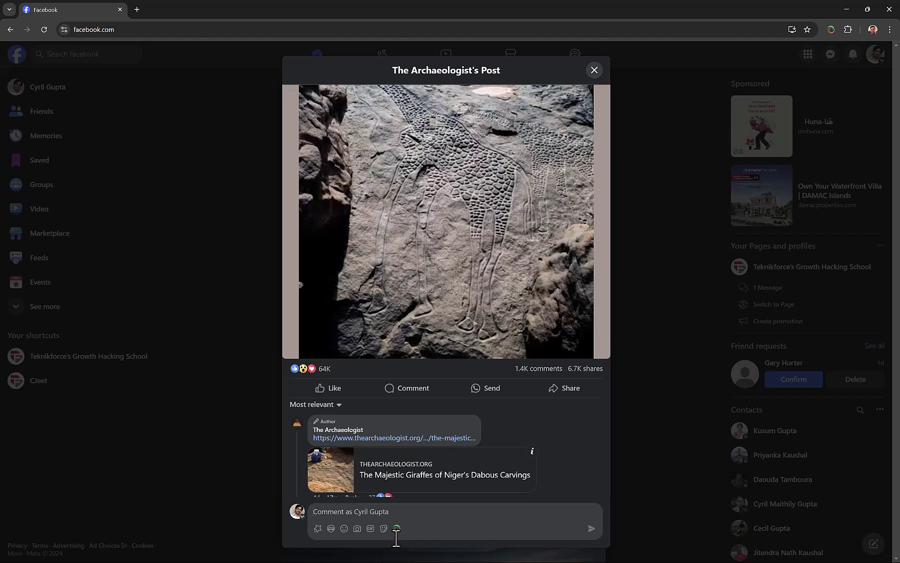
pyautogui.click(397, 529)
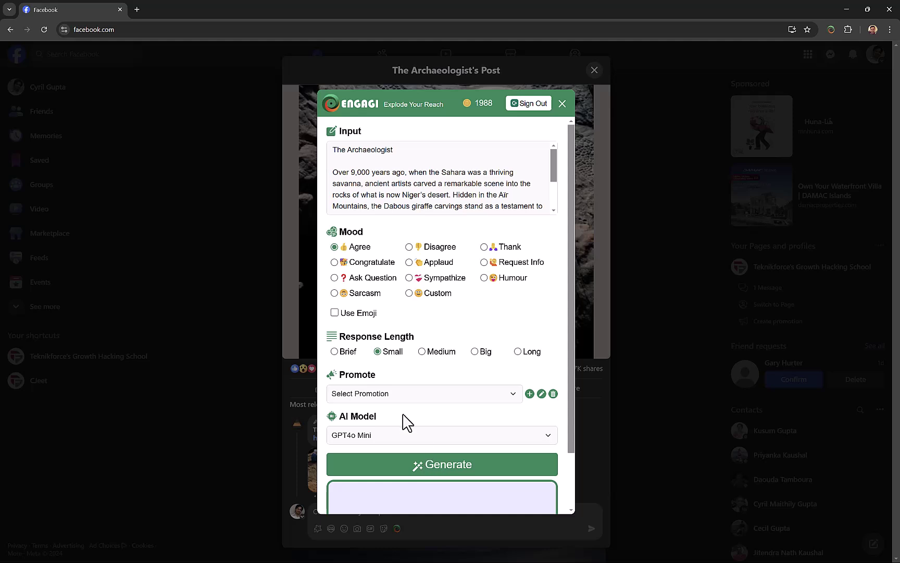
# Step: Try the Ask Question and Sympathize moods, then settle on Request Info
pyautogui.scroll(-3, 404, 172)
pyautogui.scroll(3, 401, 187)
pyautogui.scroll(-2, 420, 184)
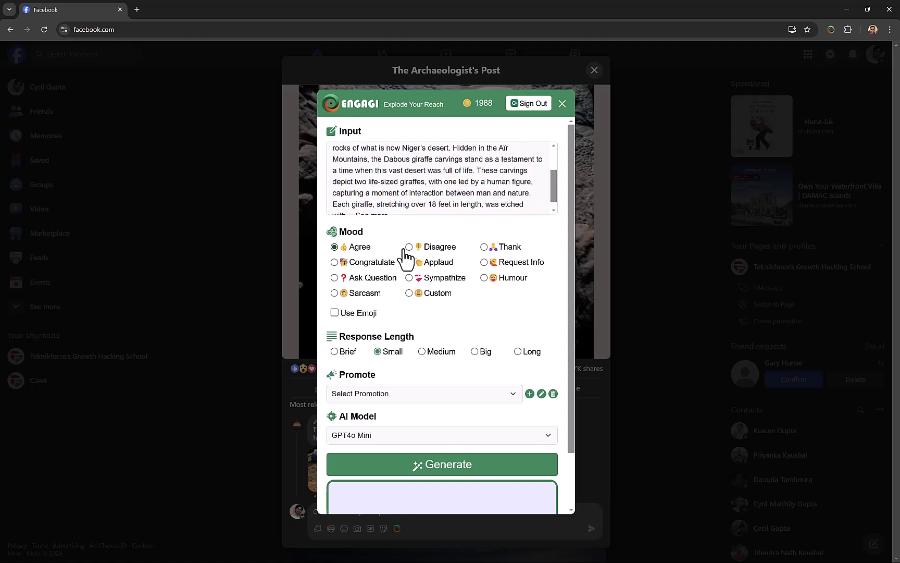
pyautogui.scroll(-1, 439, 183)
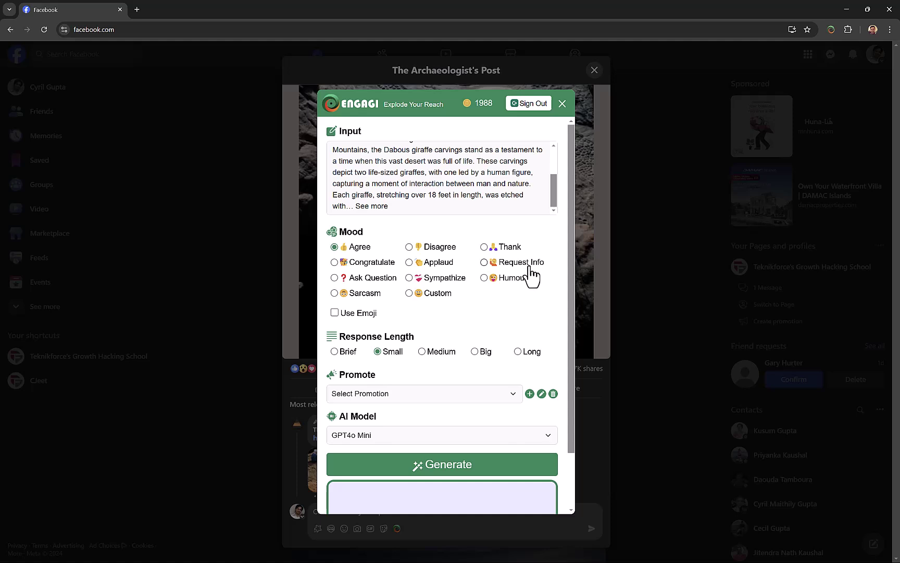
pyautogui.click(401, 281)
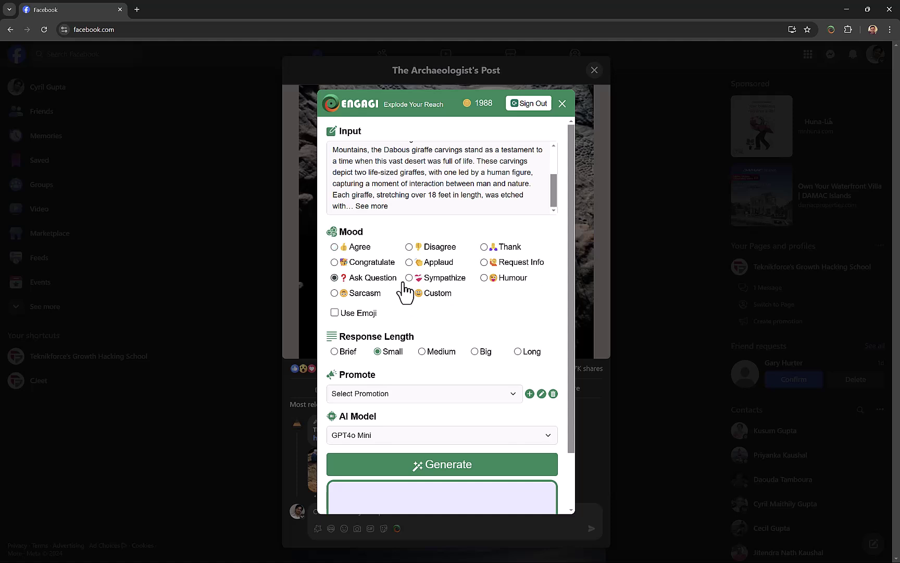
pyautogui.click(442, 280)
pyautogui.scroll(3, 484, 161)
pyautogui.scroll(-2, 491, 191)
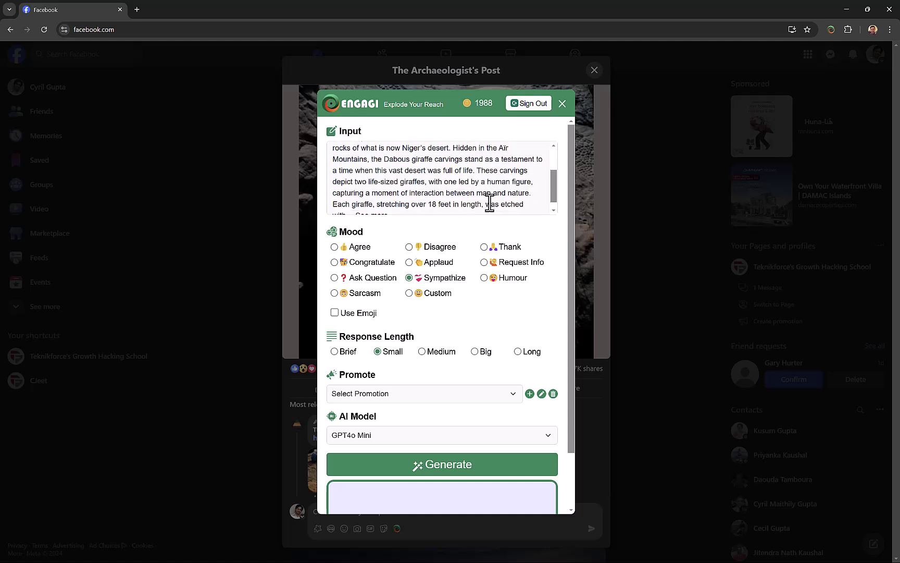
pyautogui.click(495, 264)
pyautogui.scroll(-1, 428, 356)
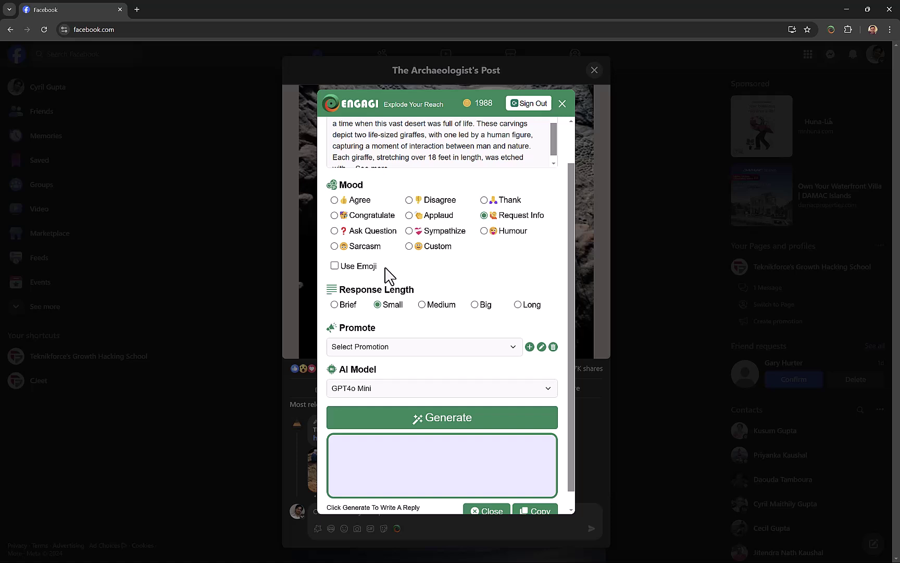
# Step: Leave Use Emoji off and, after trying Brief and Long, set the response length to Big
pyautogui.click(358, 267)
pyautogui.click(360, 267)
pyautogui.scroll(-1, 412, 314)
pyautogui.scroll(3, 416, 316)
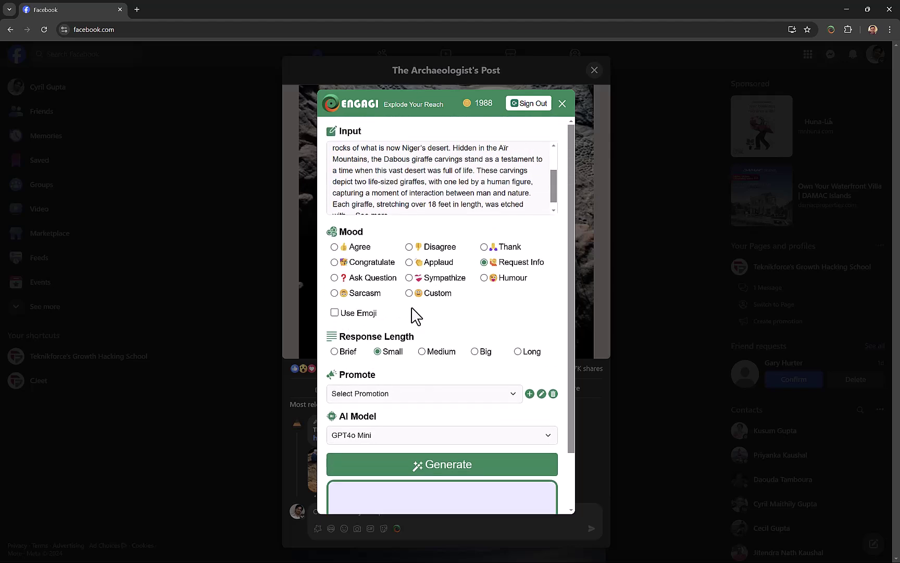
pyautogui.scroll(-1, 462, 317)
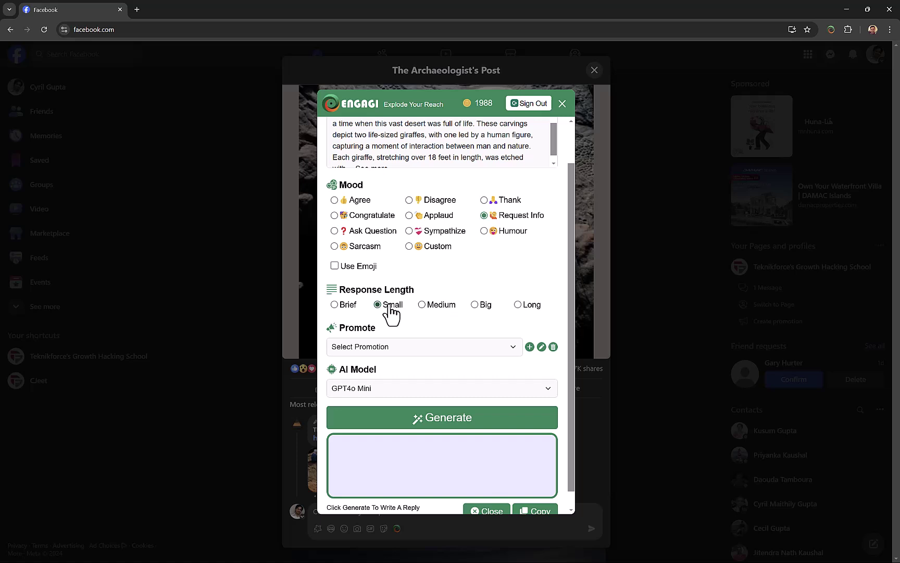
pyautogui.click(357, 310)
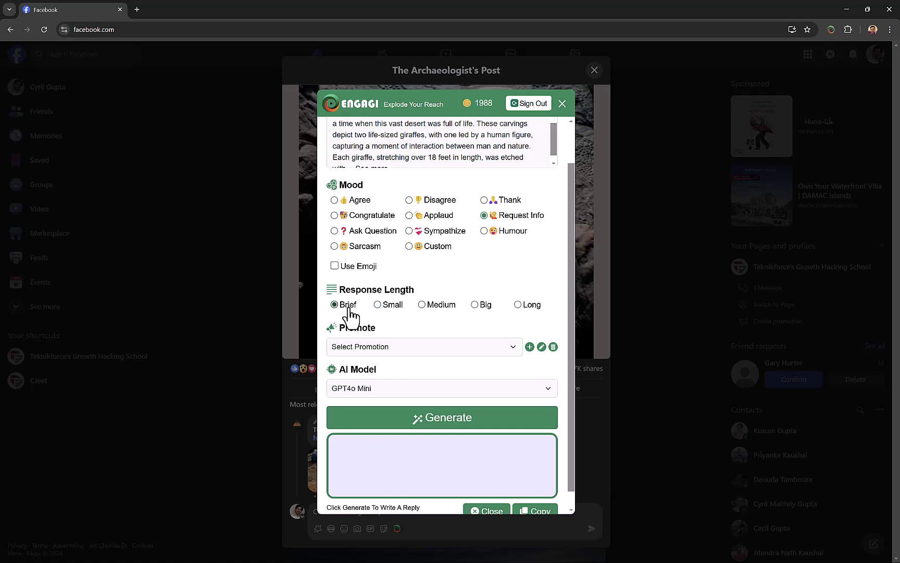
pyautogui.click(474, 306)
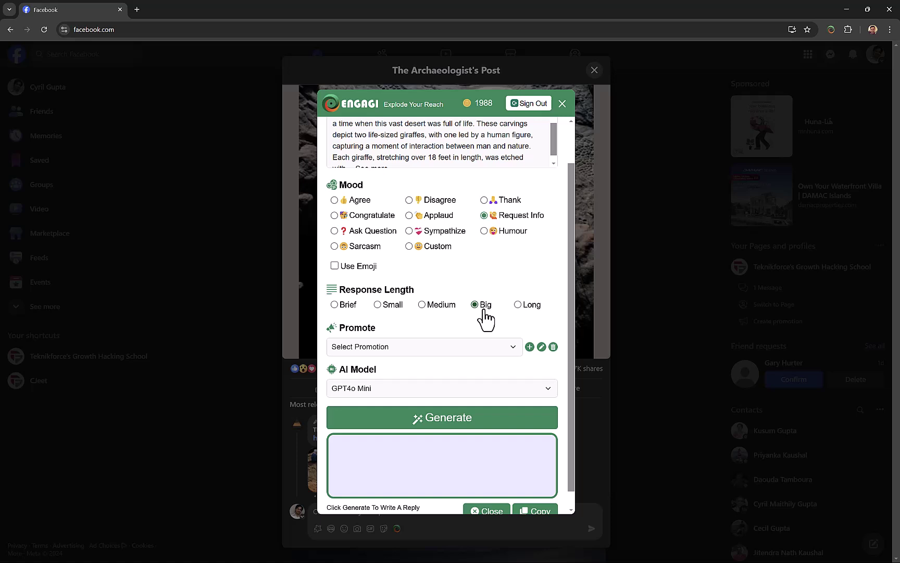
pyautogui.click(531, 309)
pyautogui.click(348, 313)
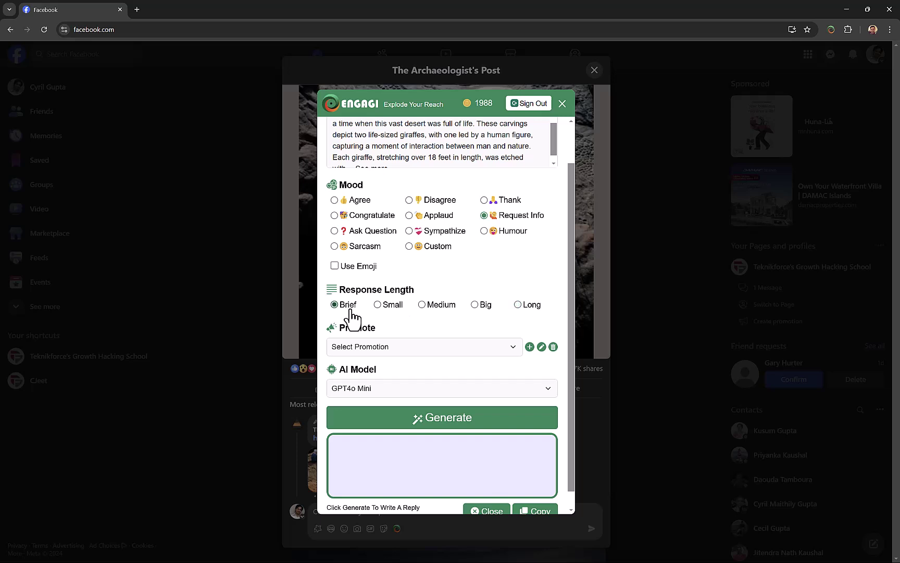
pyautogui.click(472, 307)
pyautogui.scroll(-1, 448, 321)
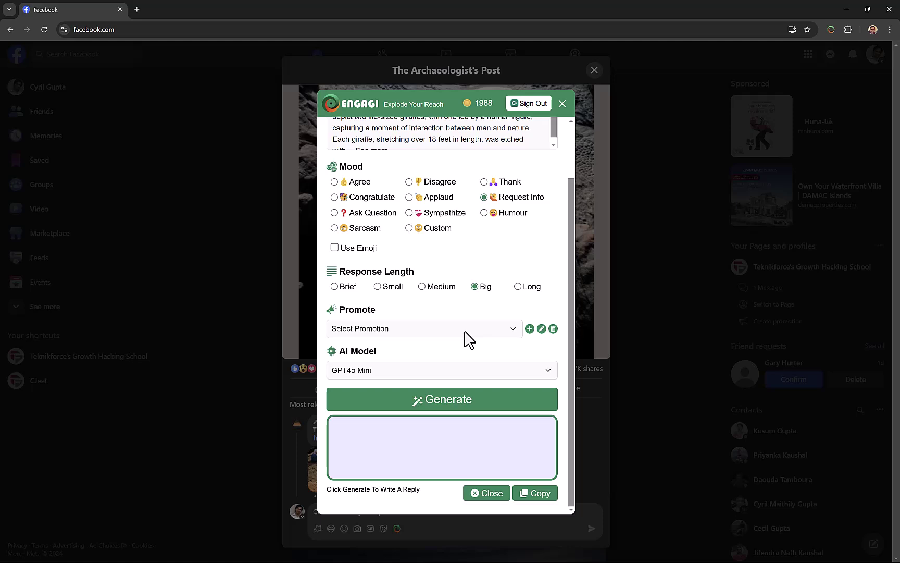
pyautogui.click(467, 337)
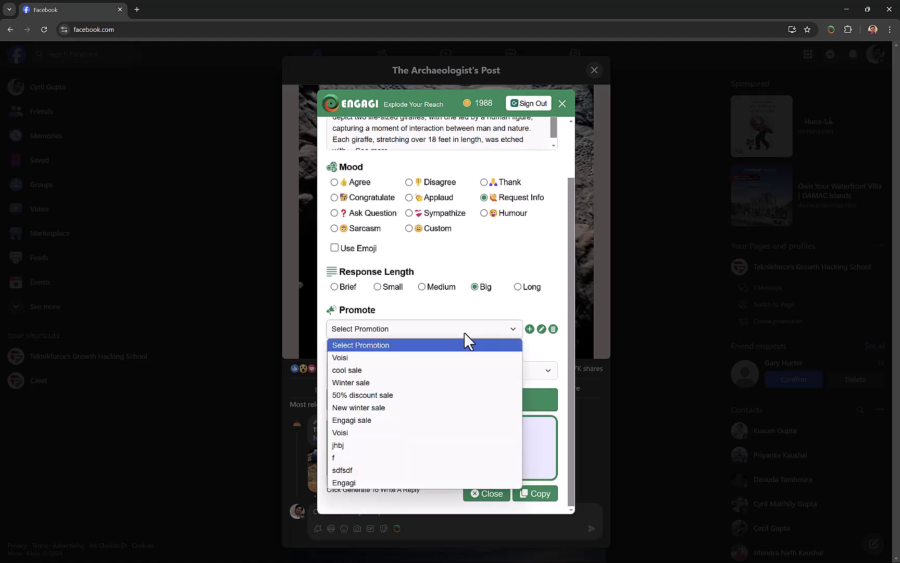
pyautogui.click(508, 326)
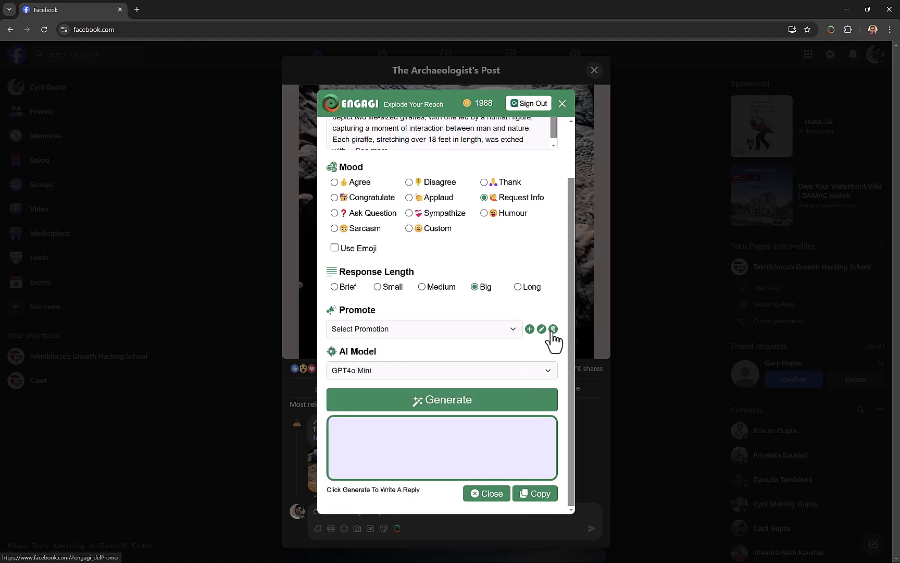
pyautogui.click(495, 333)
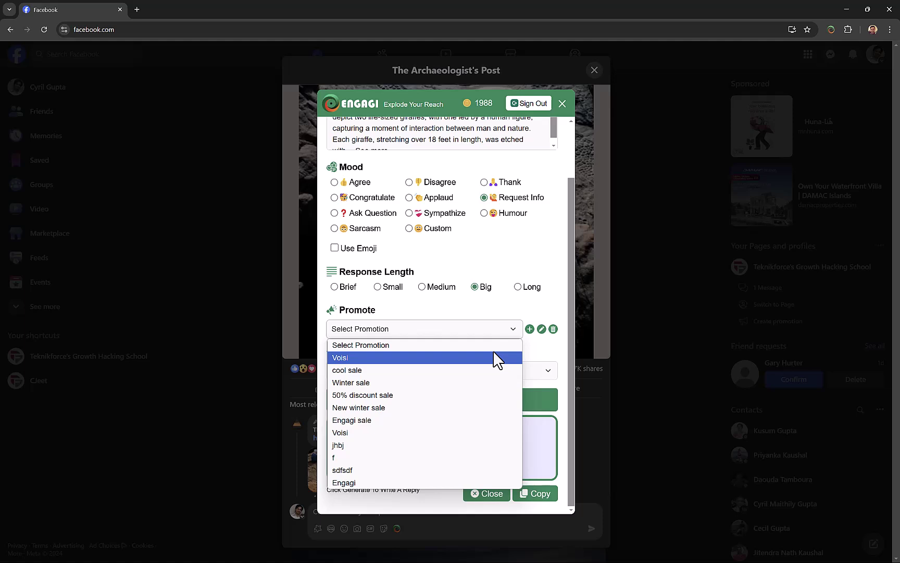
pyautogui.click(494, 368)
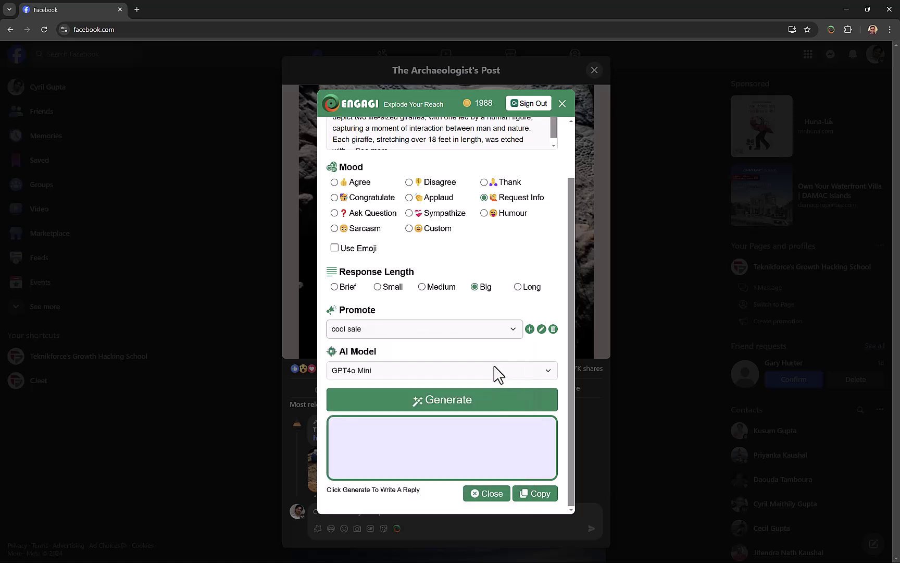
pyautogui.click(491, 330)
pyautogui.click(463, 346)
# Step: Open the AI Model list and keep GPT4o Mini selected
pyautogui.click(425, 371)
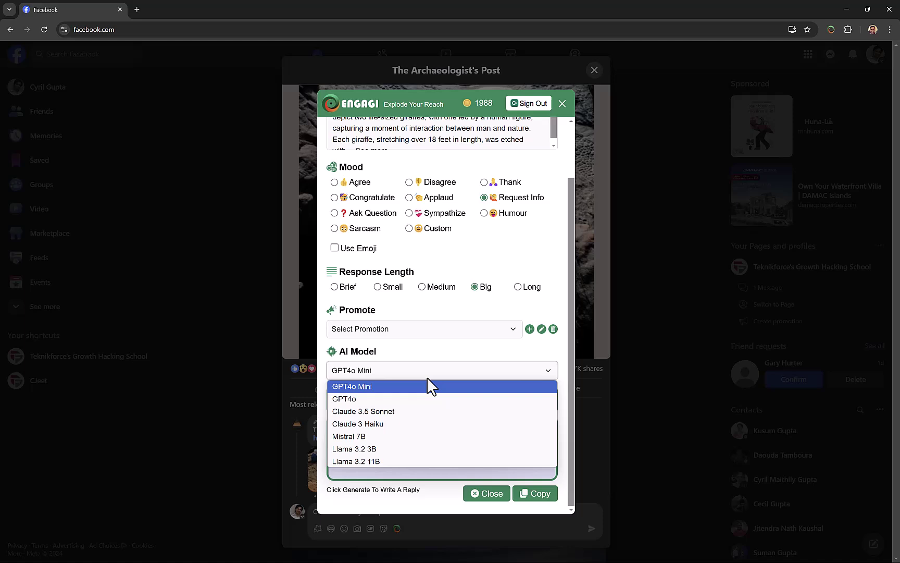
pyautogui.click(427, 379)
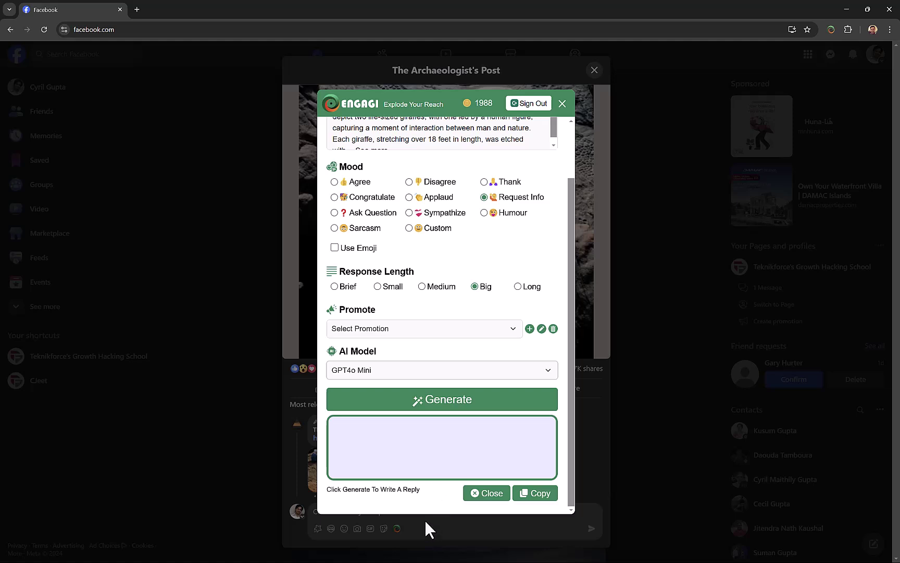
# Step: Generate the Request Info reply and read through the draft about the 9,000-year-old carvings
pyautogui.click(455, 409)
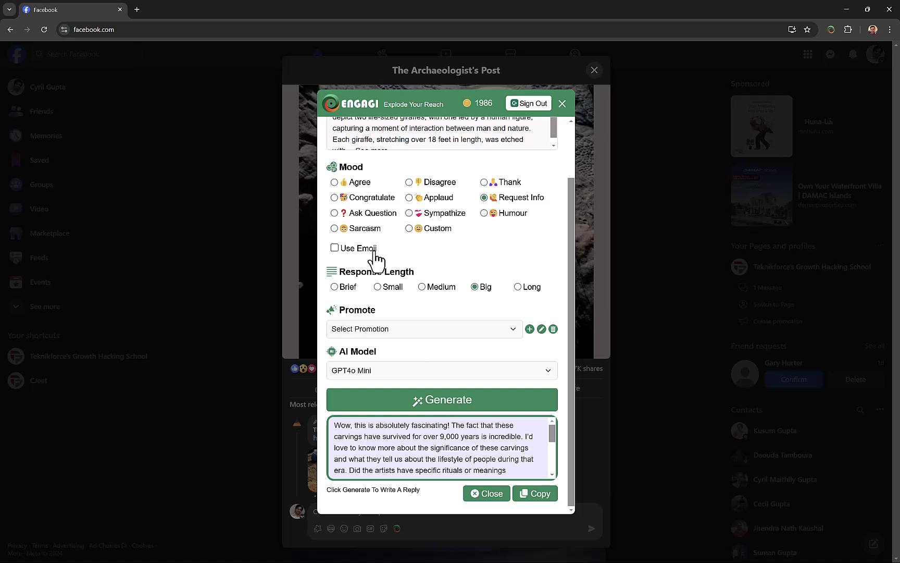
pyautogui.scroll(-2, 480, 451)
pyautogui.scroll(-2, 480, 451)
pyautogui.scroll(5, 480, 451)
pyautogui.scroll(-2, 480, 452)
pyautogui.scroll(3, 480, 452)
pyautogui.scroll(-1, 553, 440)
pyautogui.scroll(-1, 554, 447)
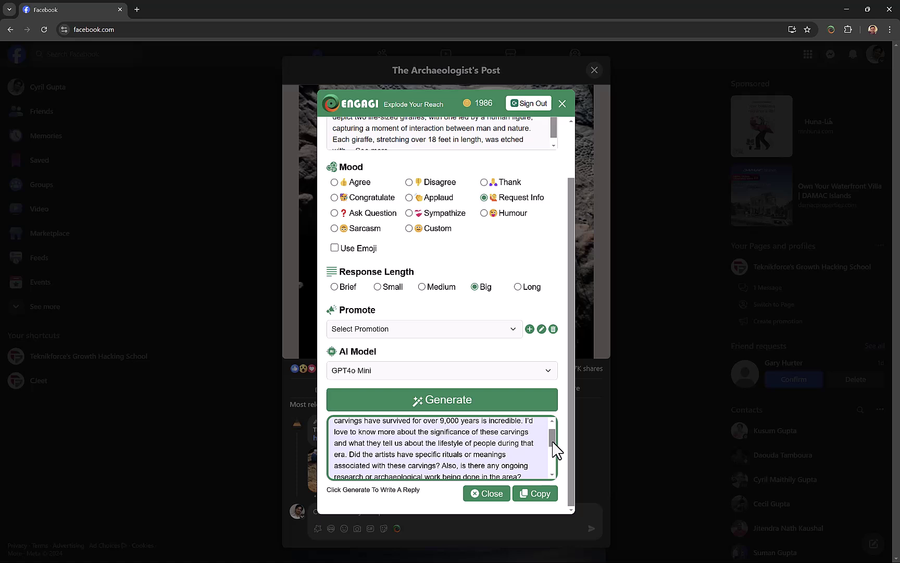
pyautogui.scroll(-1, 554, 448)
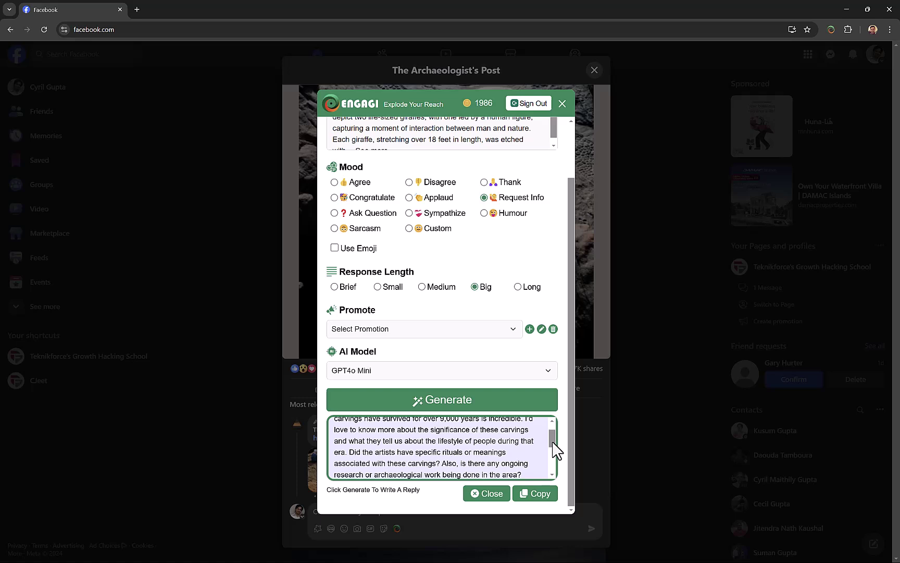
pyautogui.moveTo(554, 442); pyautogui.dragTo(558, 483)
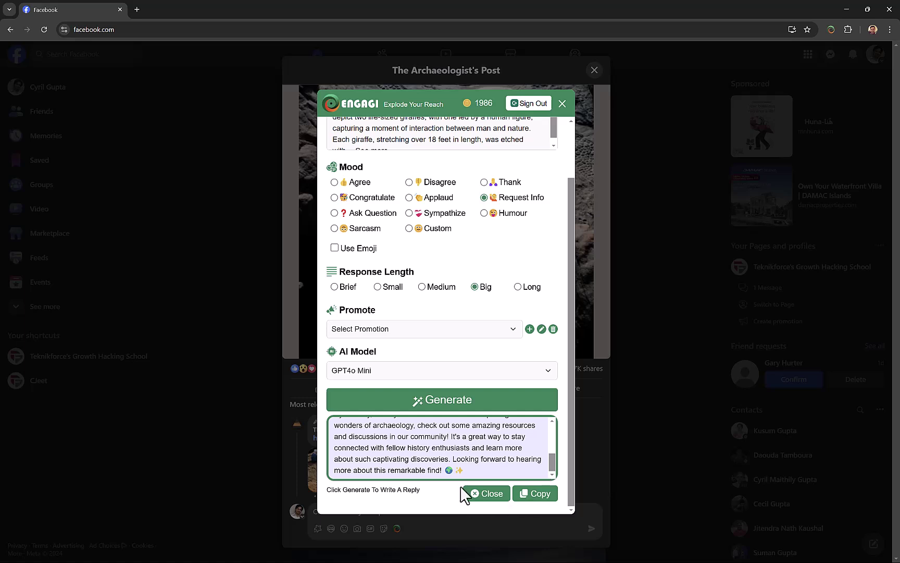
# Step: Replace the closing sentence with 'Thank you for a wonderful post!' and paste the reply into the Facebook comment box
pyautogui.moveTo(453, 458); pyautogui.dragTo(441, 471)
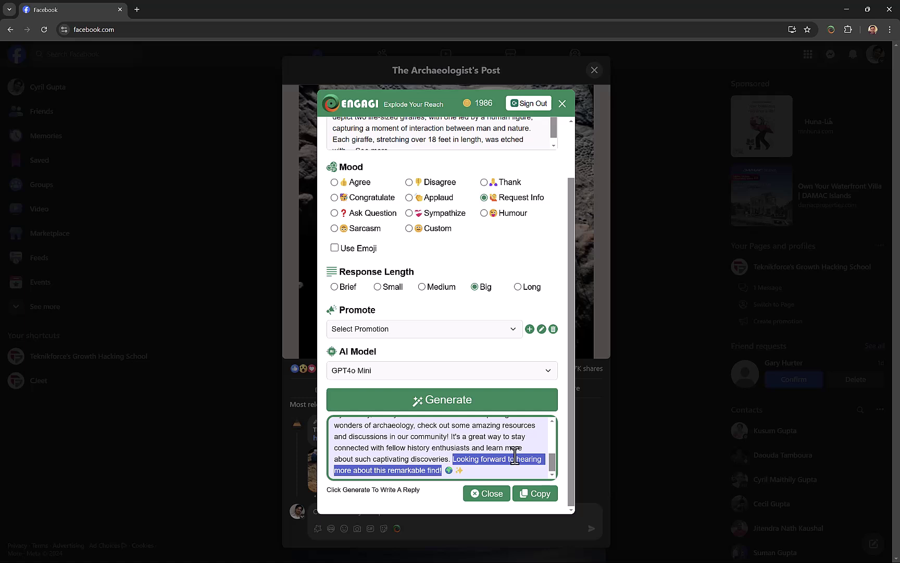
pyautogui.write('Thank you for a ')
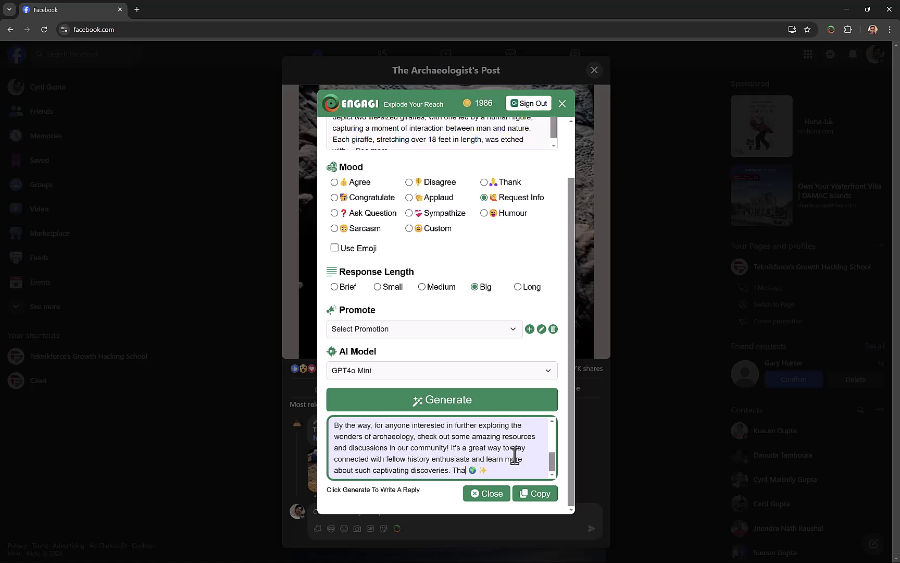
pyautogui.write('wonderful post!')
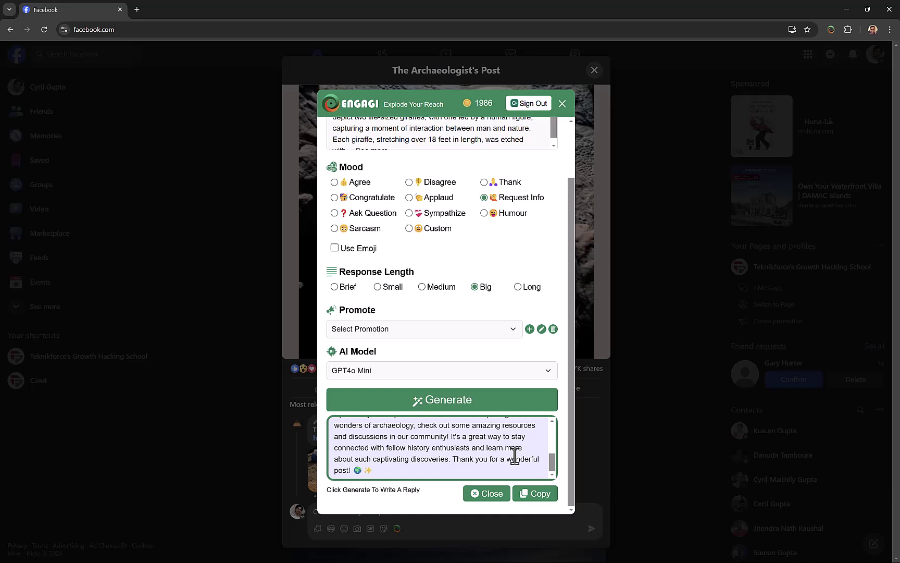
pyautogui.click(543, 500)
pyautogui.click(487, 494)
pyautogui.click(426, 515)
pyautogui.hotkey('ctrl', 'v')
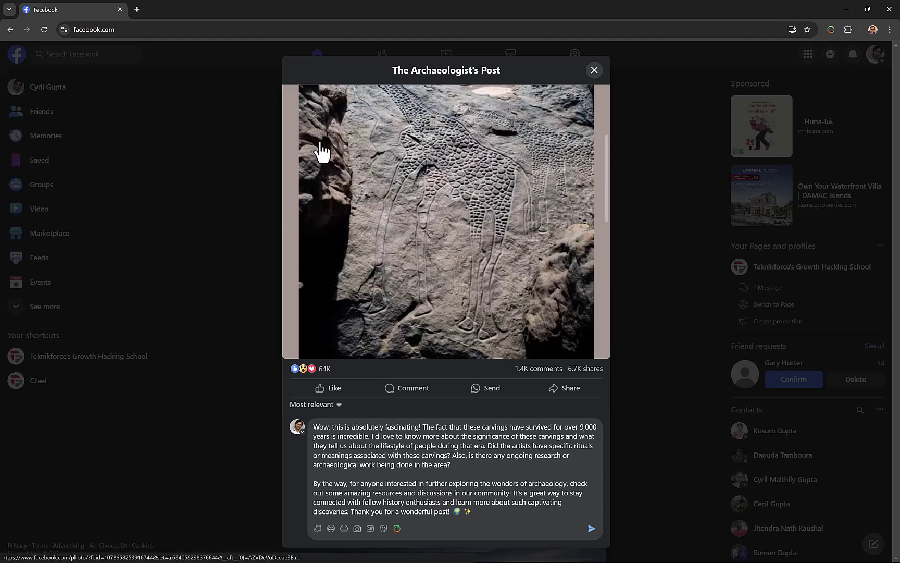
# Step: Switch from Facebook to the X tab showing 'What today's election feels like!'
pyautogui.press('super')
pyautogui.press('super')
pyautogui.hotkey('alt', 'Tab')
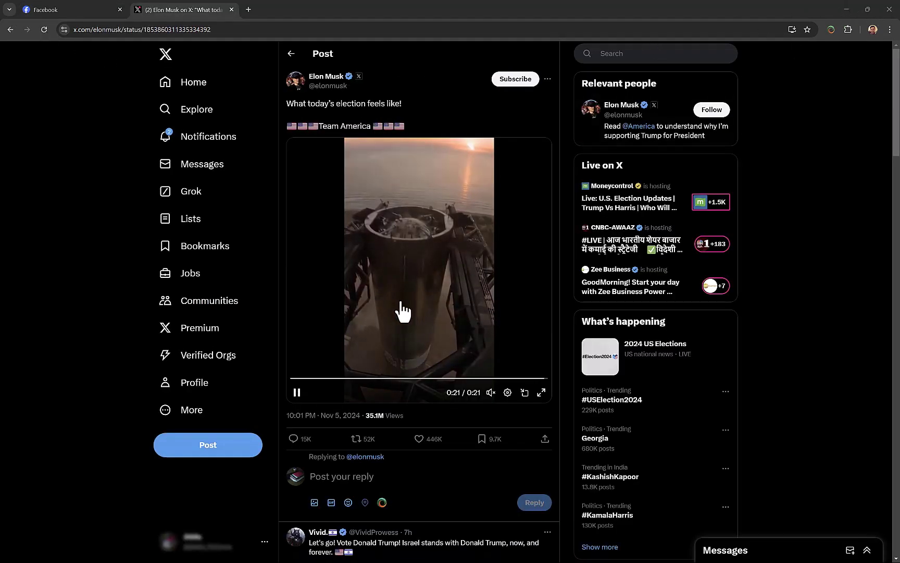
# Step: Generate a Congratulate, Medium-length Engagi reply to the election post and select its text
pyautogui.scroll(-2, 417, 365)
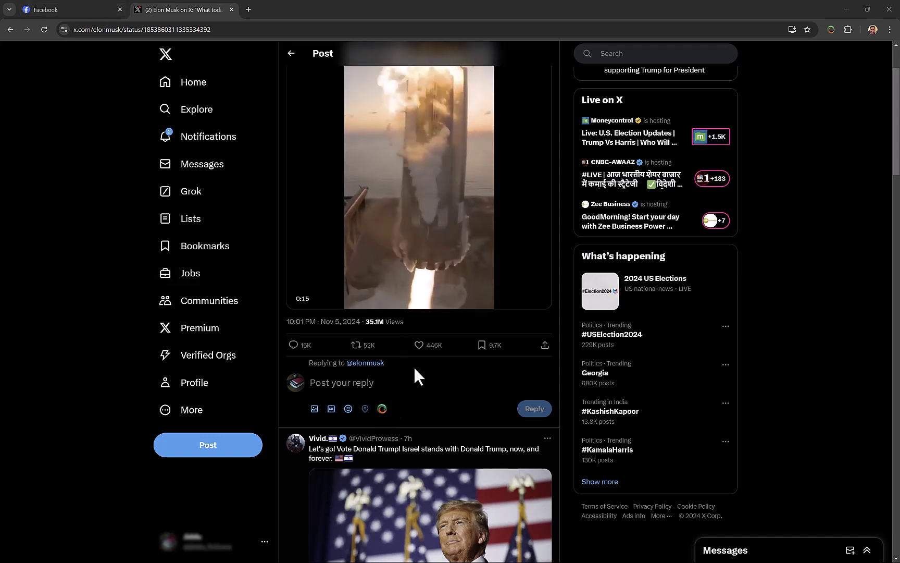
pyautogui.click(382, 408)
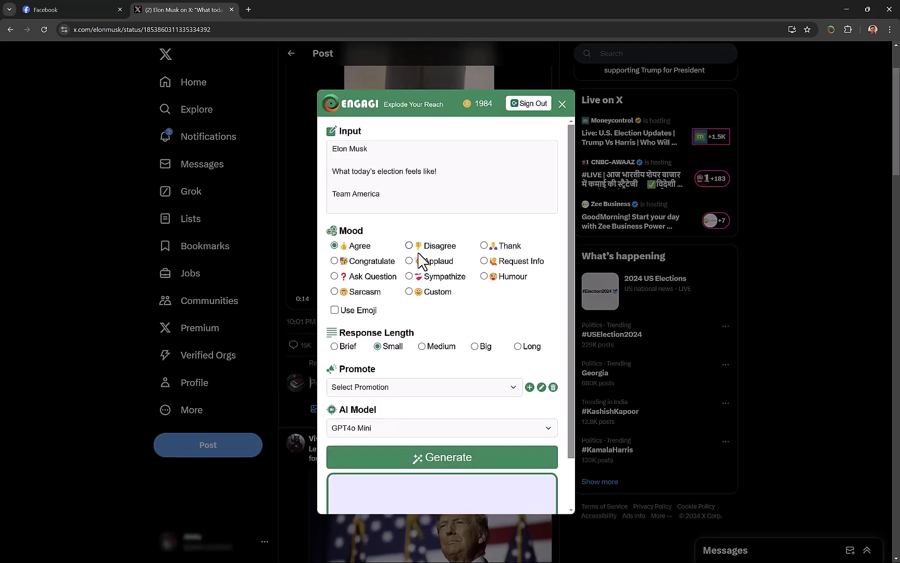
pyautogui.click(493, 251)
pyautogui.click(391, 264)
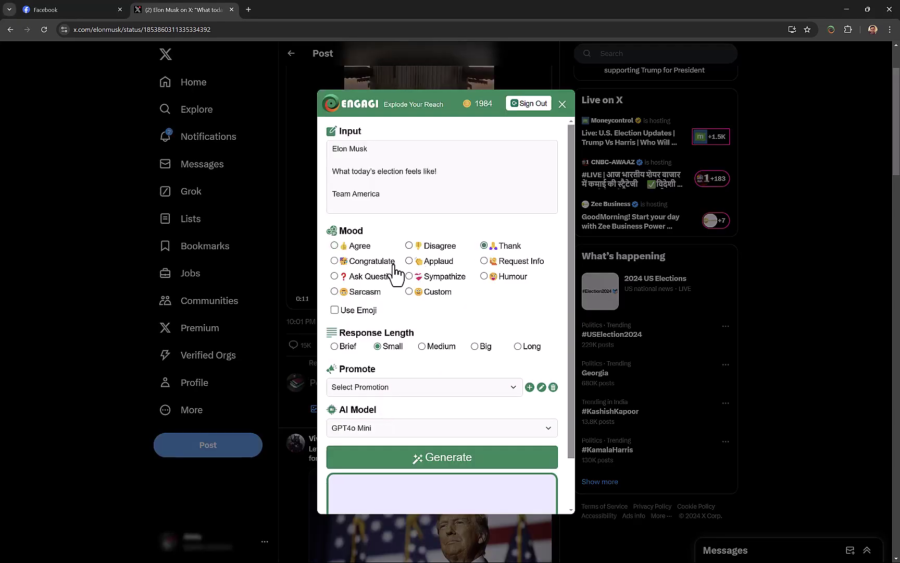
pyautogui.scroll(-1, 401, 289)
pyautogui.click(436, 291)
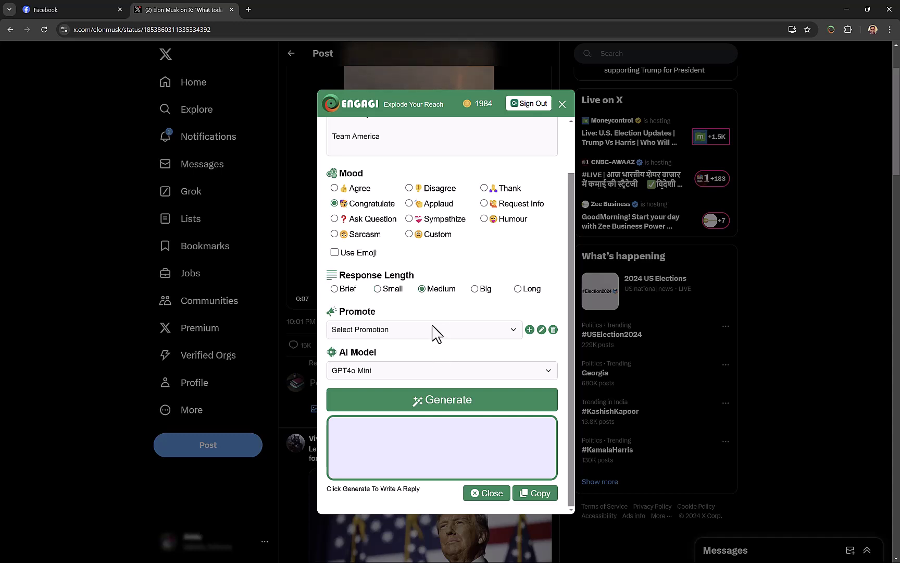
pyautogui.scroll(-3, 441, 364)
pyautogui.click(445, 404)
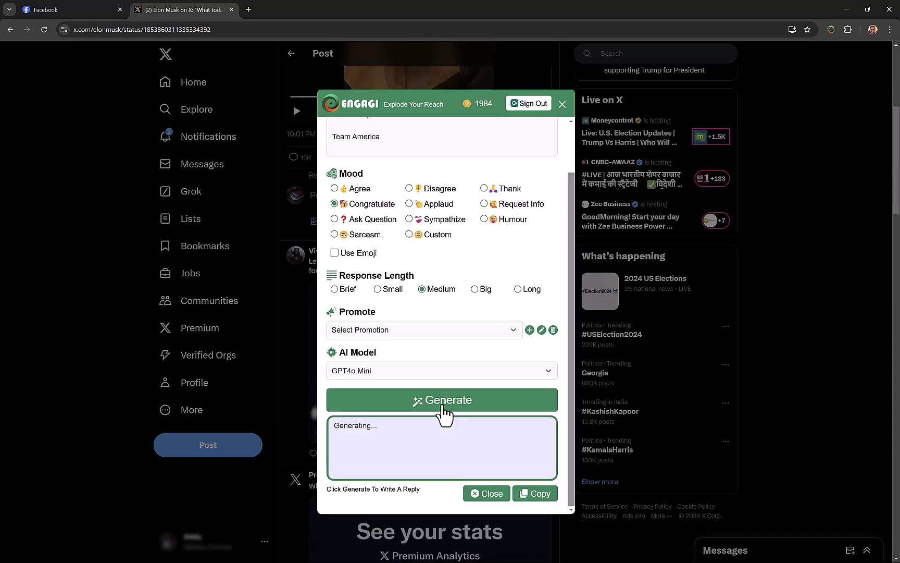
pyautogui.tripleClick(471, 459)
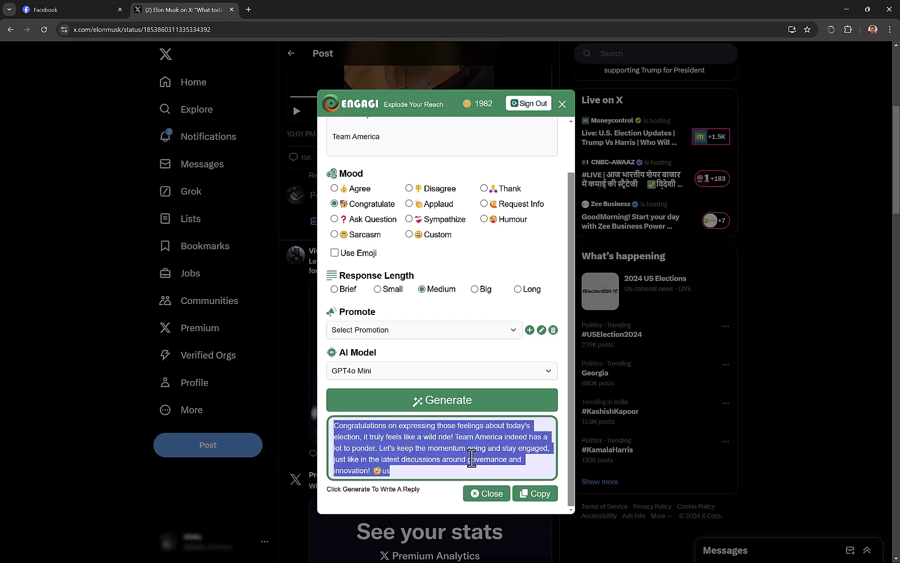
# Step: Close Engagi and paste the congratulation reply into X's 'Post your reply' box
pyautogui.click(562, 105)
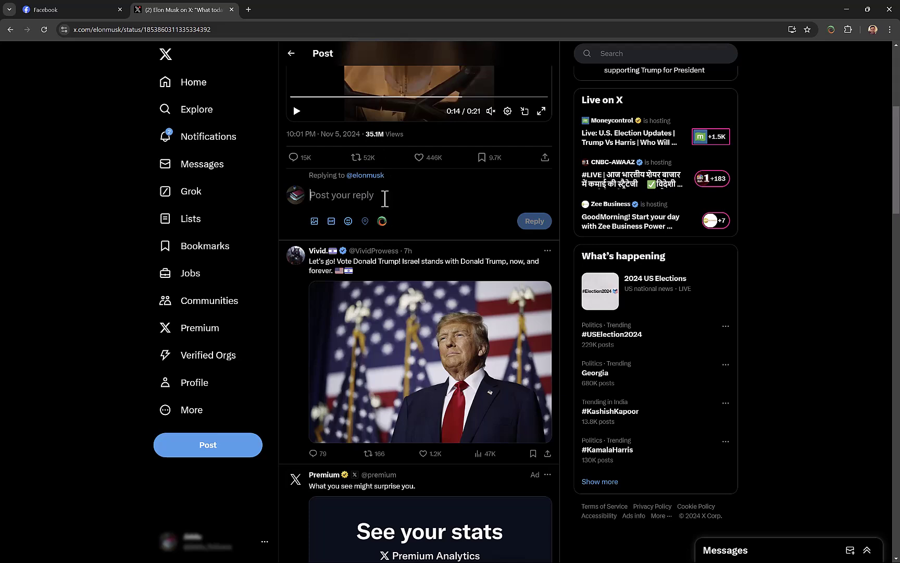
pyautogui.click(384, 197)
pyautogui.hotkey('ctrl', 'v')
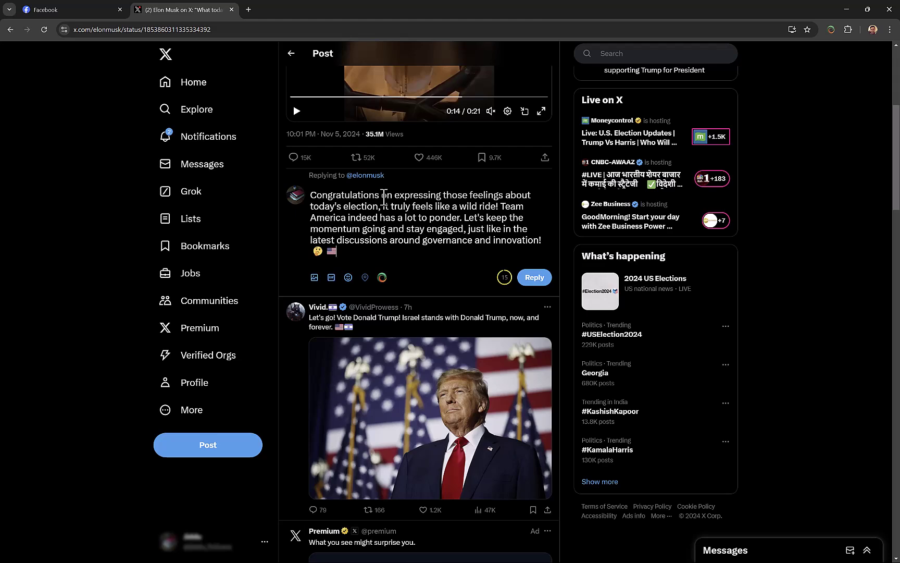
# Step: Post the pasted congratulations reply so it appears as the newest reply under the X election post
pyautogui.click(535, 280)
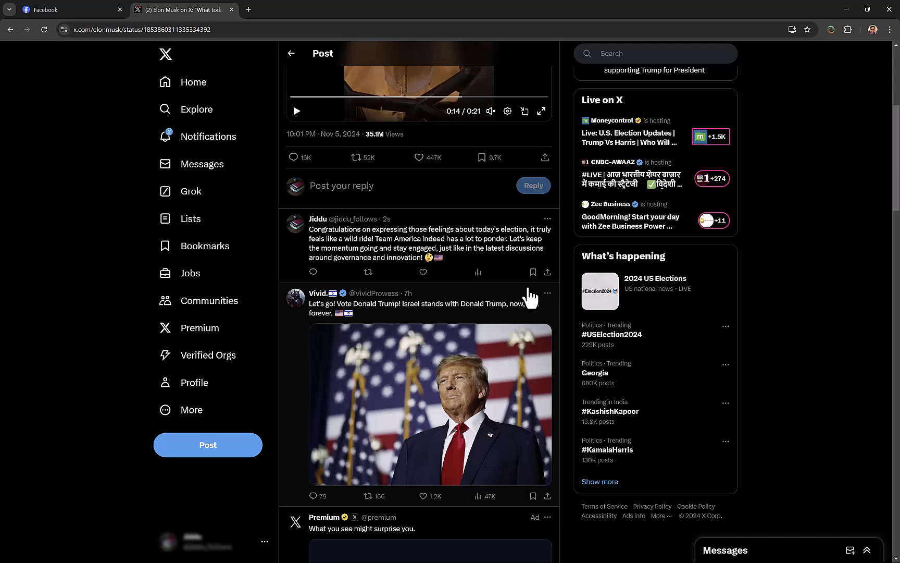
pyautogui.scroll(5, 437, 365)
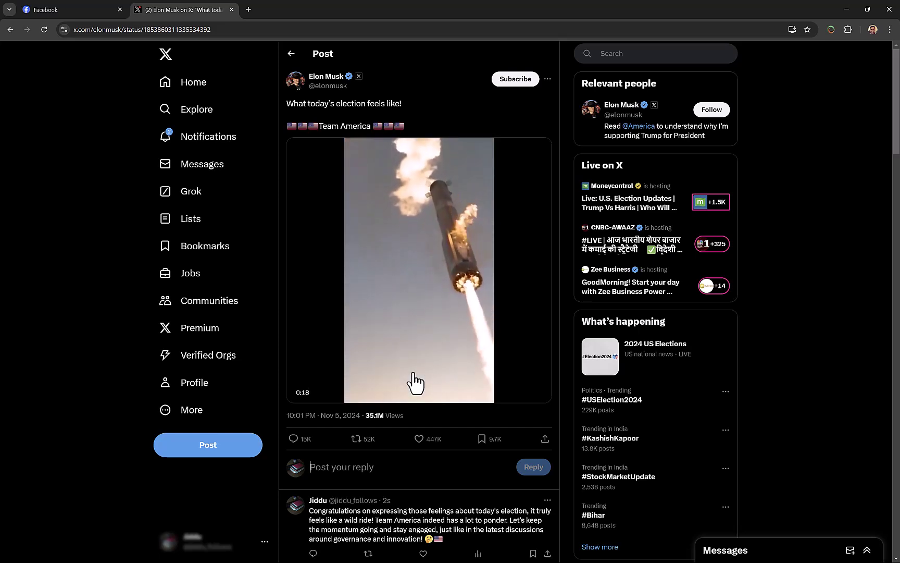
pyautogui.hotkey('alt', 'Tab')
pyautogui.press('Escape')
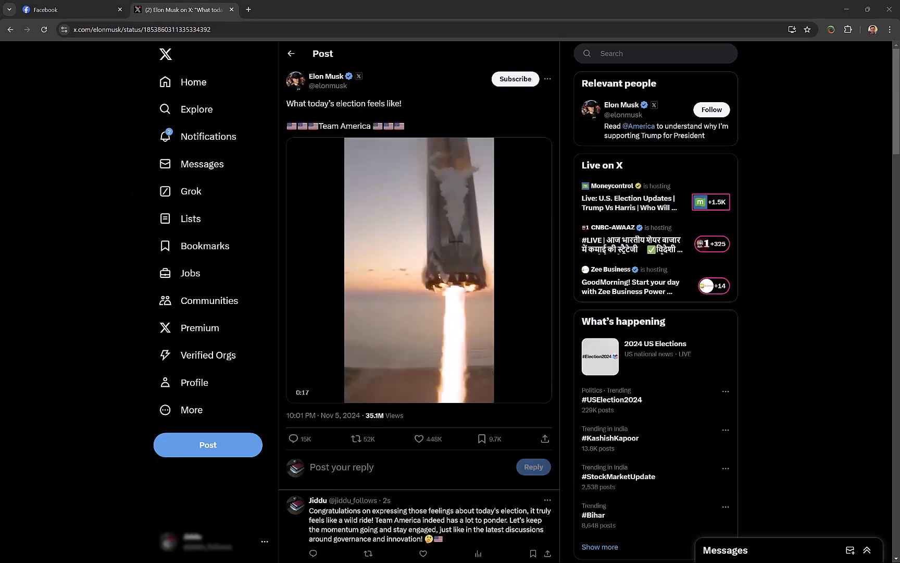
pyautogui.press('super')
pyautogui.click(470, 551)
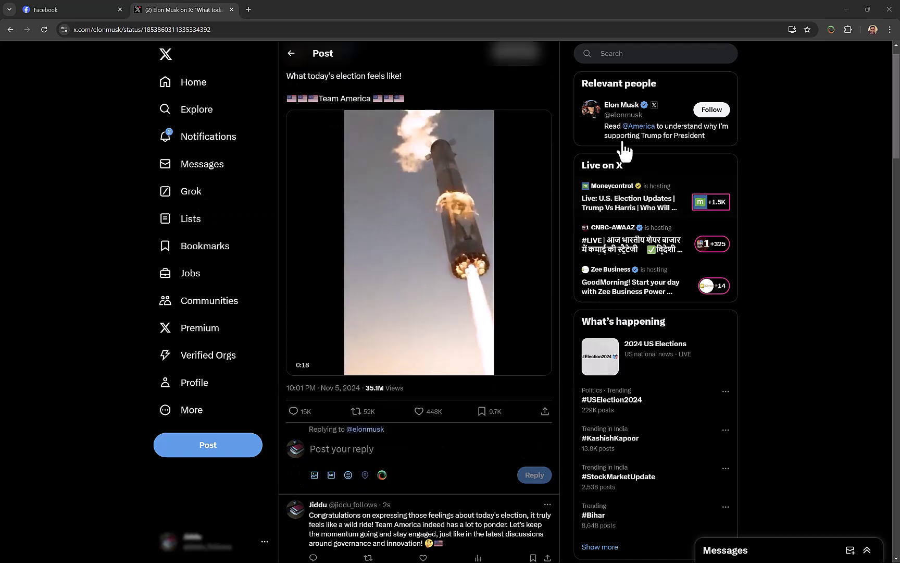
pyautogui.click(831, 30)
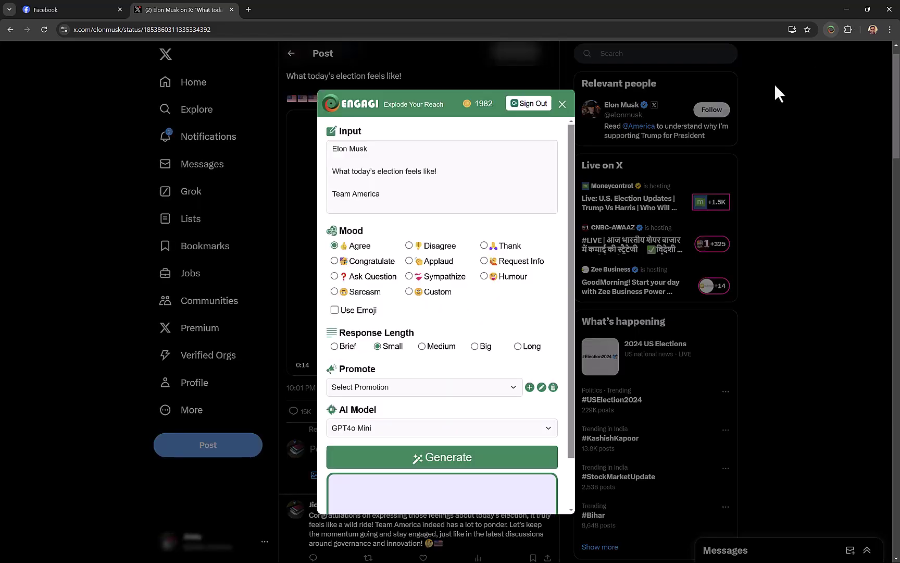
pyautogui.scroll(-2, 475, 327)
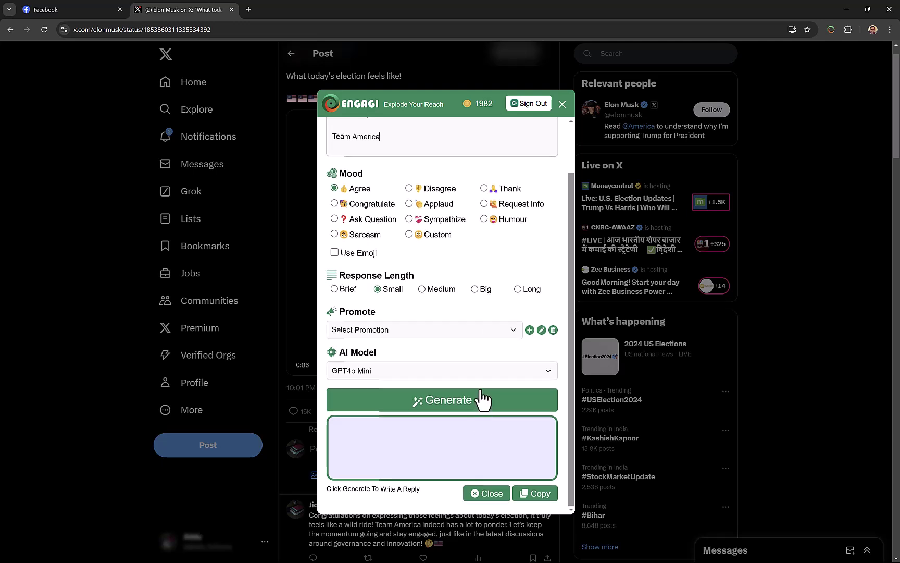
pyautogui.click(518, 495)
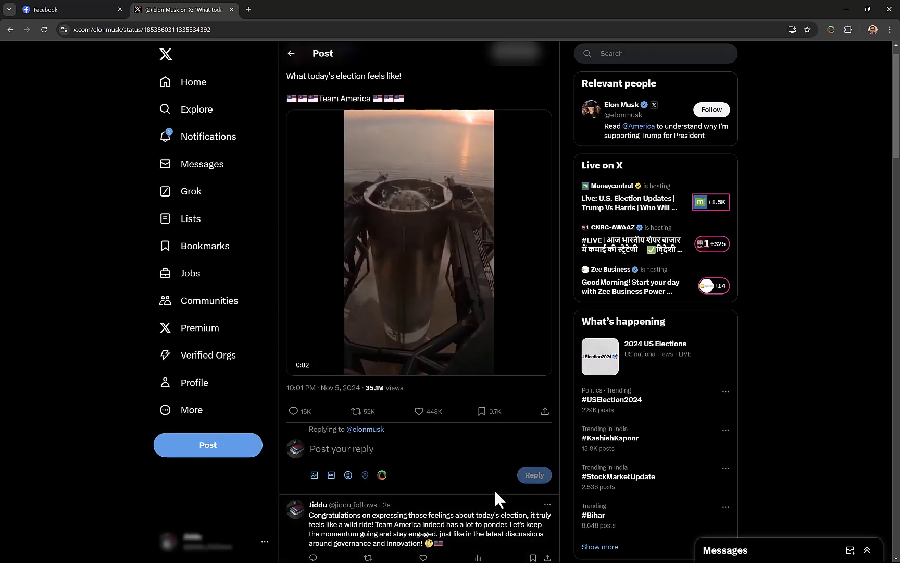